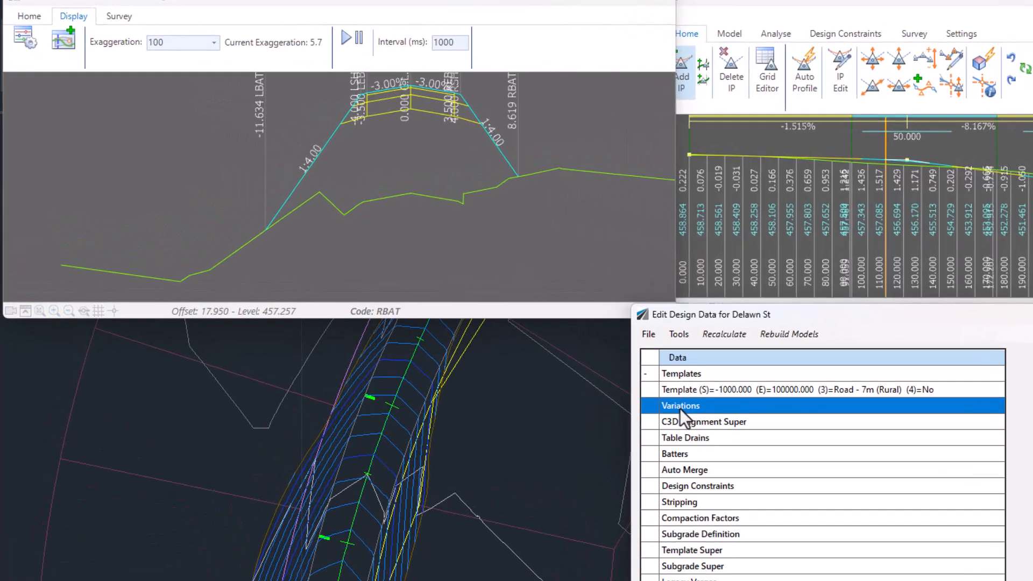
Start a custom variation for Delawn St using the script 'Insert - Batter/Daylight to any surface with minimum/maximum offset'
double_click(504, 314)
double_click(141, 66)
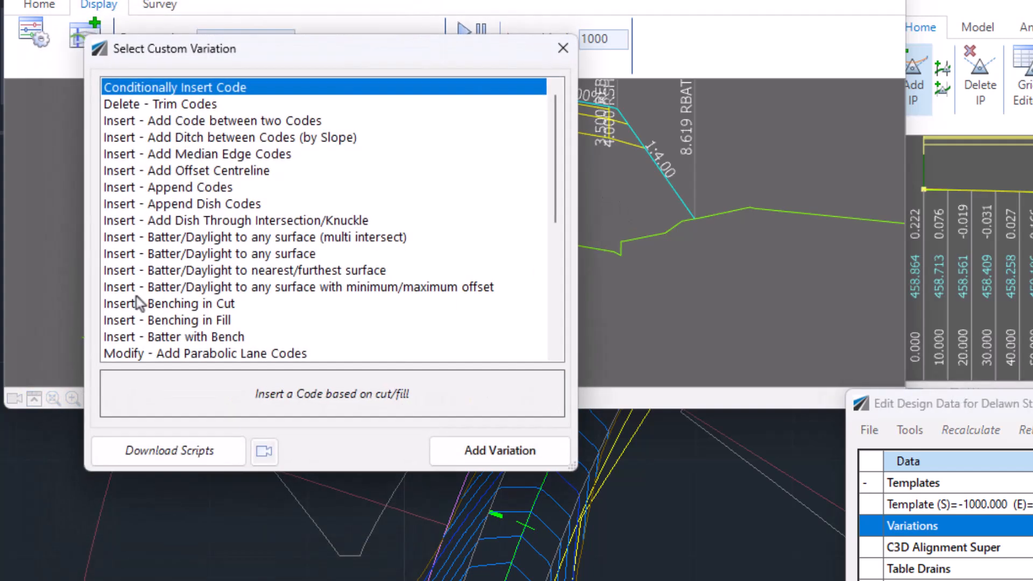
click(230, 286)
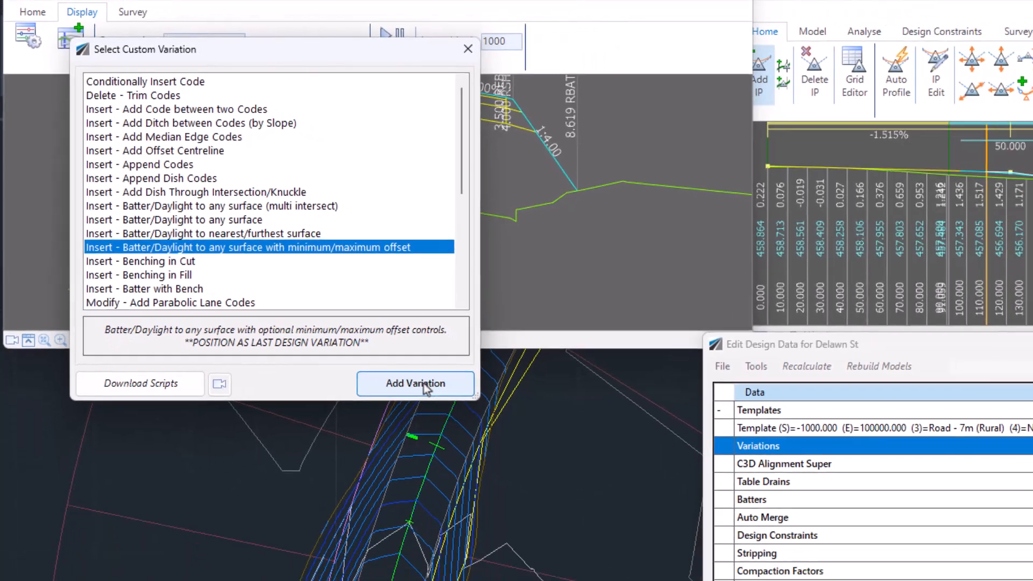
click(424, 383)
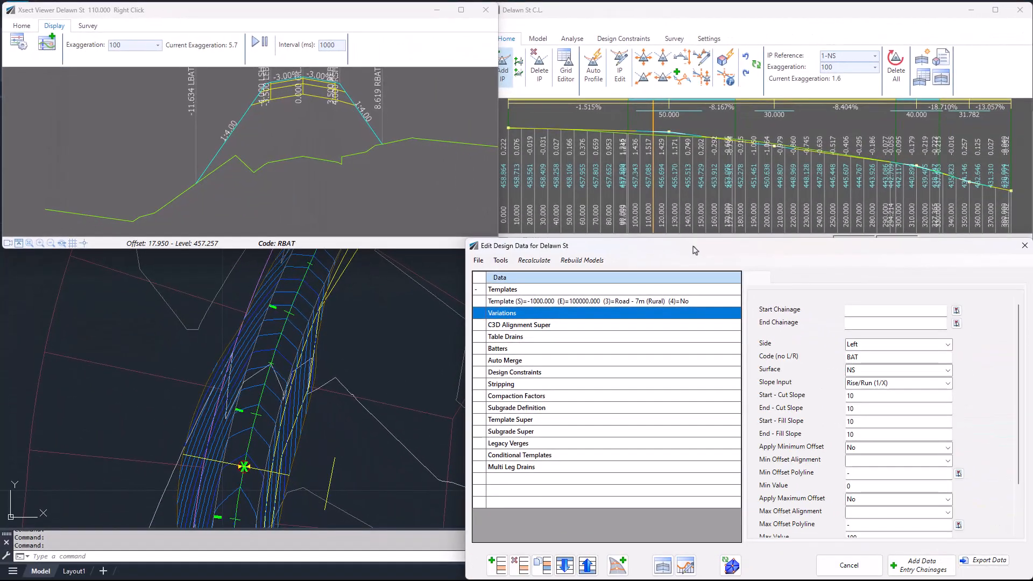
Set the variation's start chainage to 0 and end chainage to 1000, keeping NS as the surface
text(0)
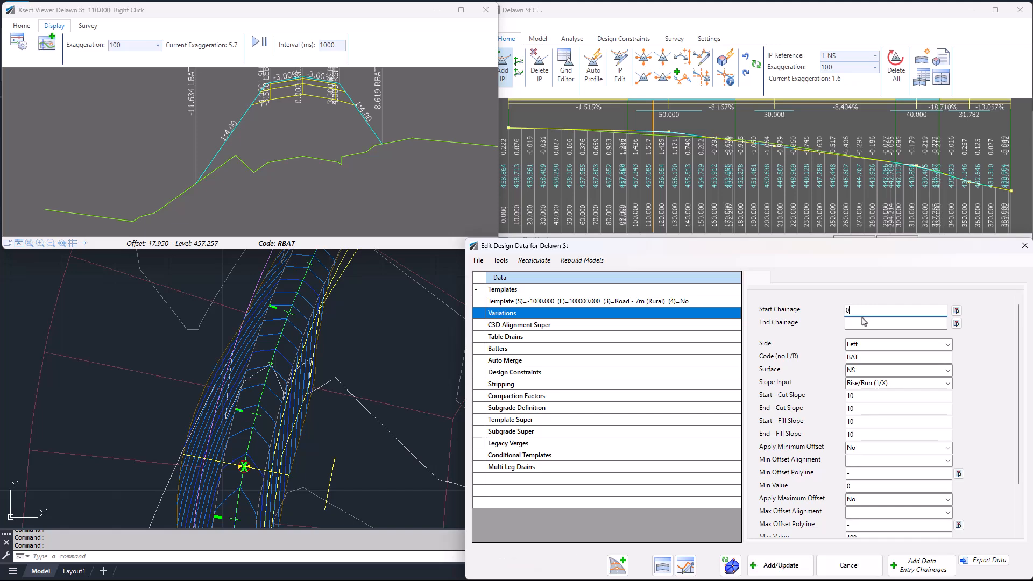
text(1000)
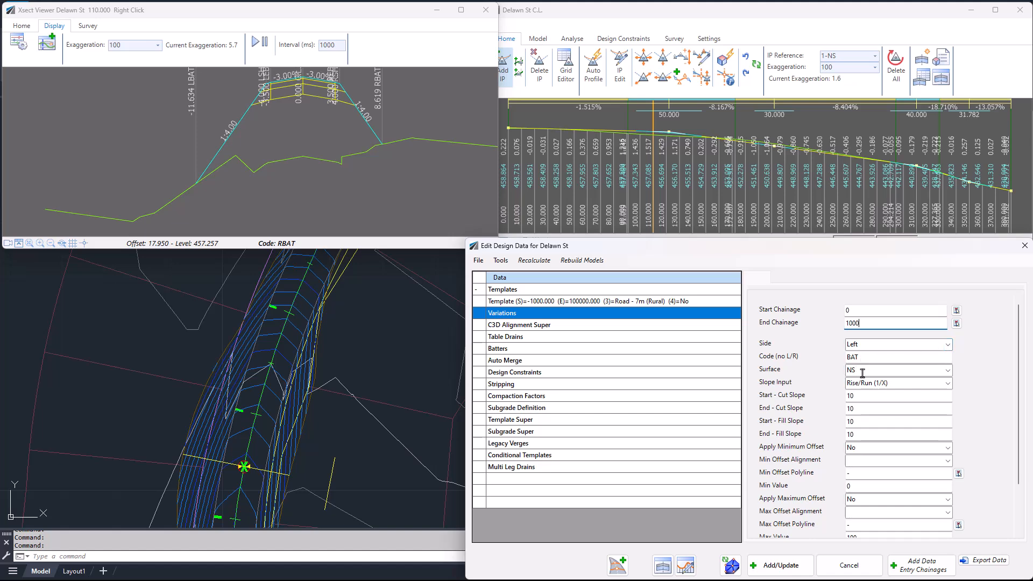
click(948, 371)
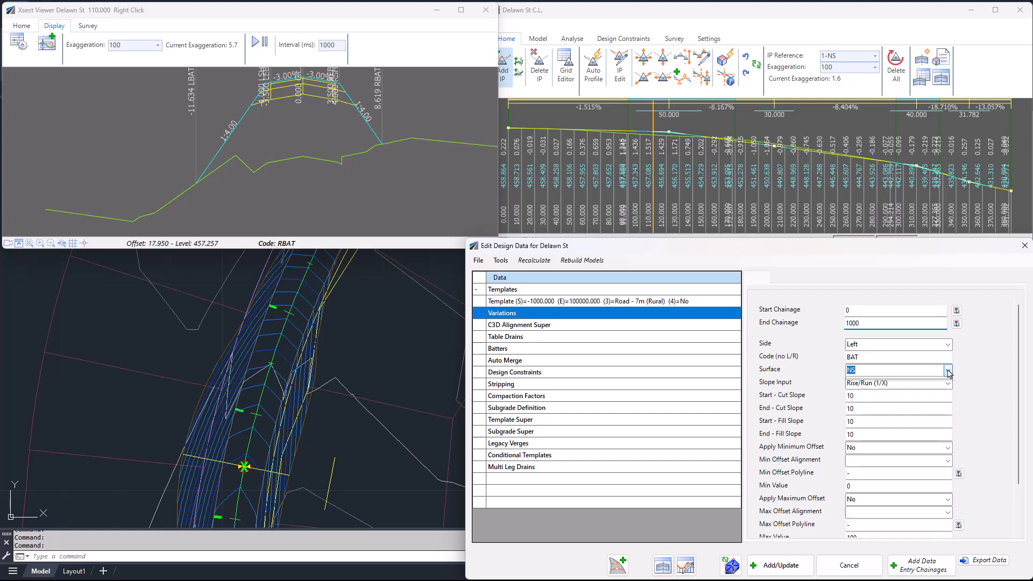
click(949, 372)
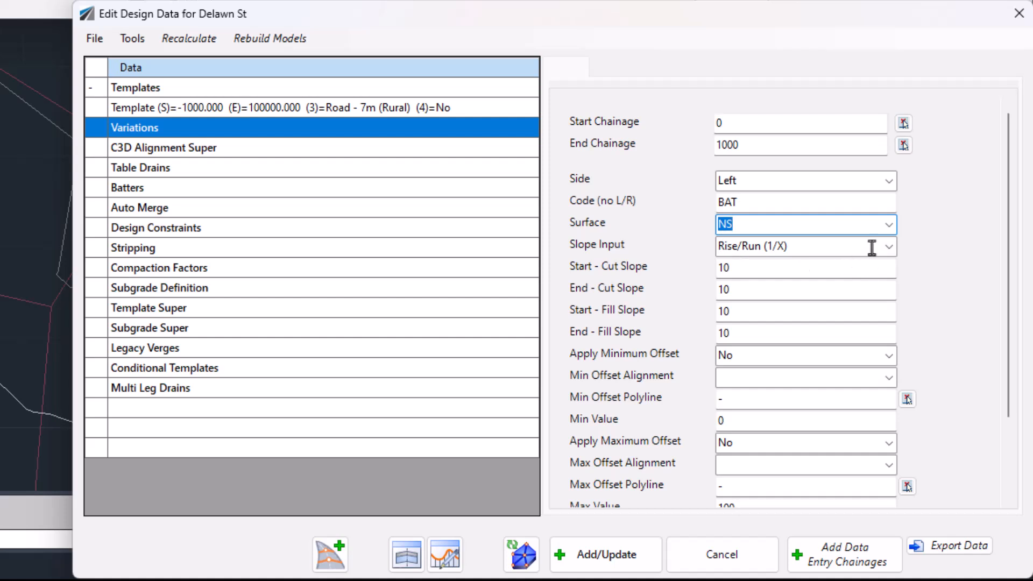
Switch the slope input to Percentage (%) and set both the start and end cut slopes to 20
click(890, 246)
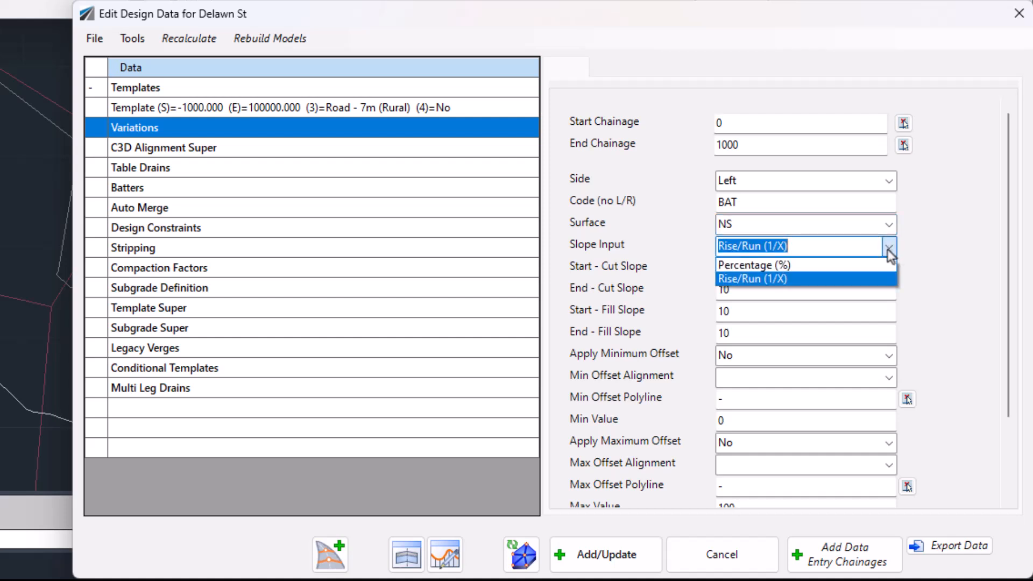
click(739, 266)
click(749, 267)
double_click(750, 267)
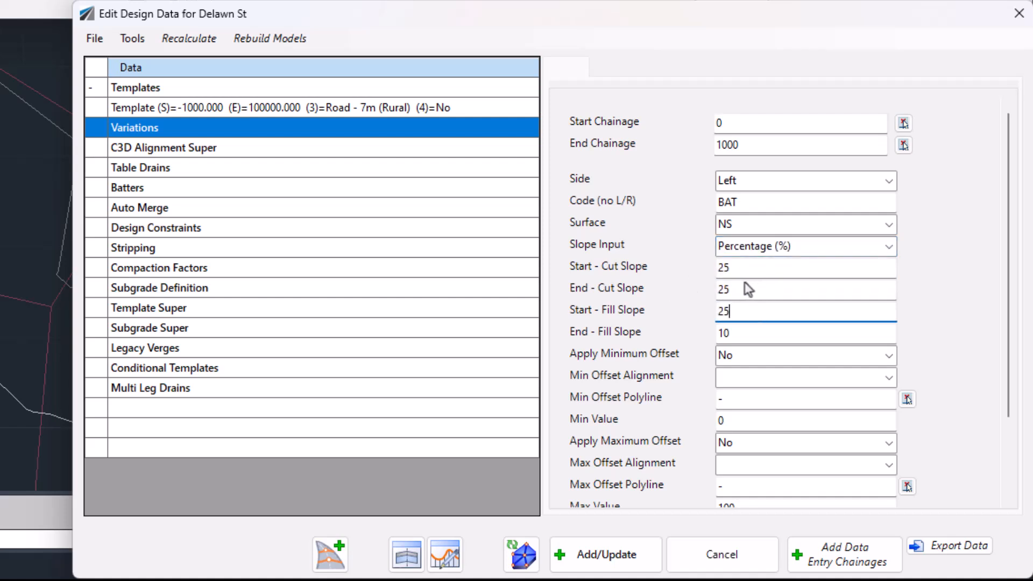
click(733, 267)
double_click(733, 268)
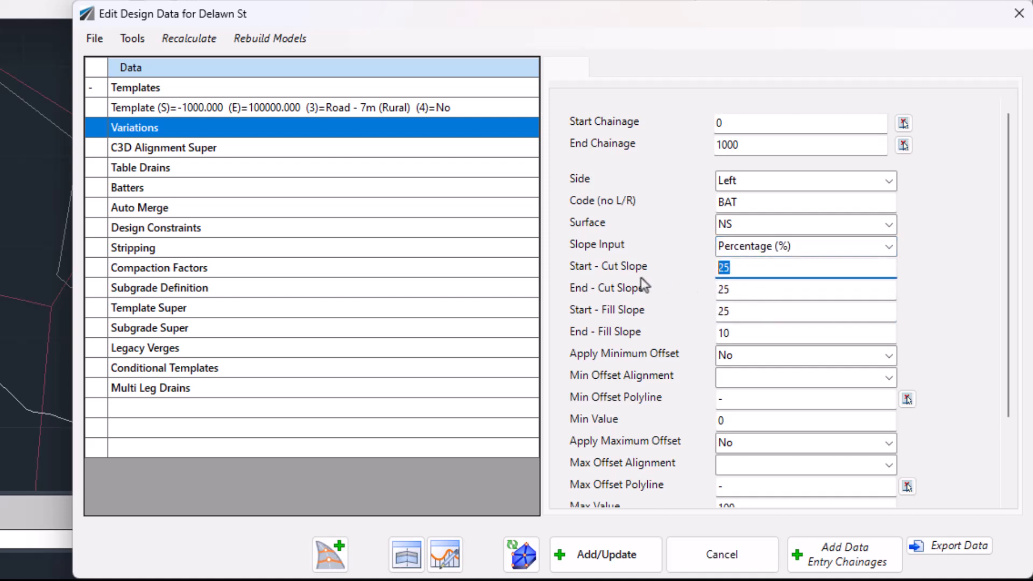
text(20)
click(727, 288)
double_click(728, 288)
text(20)
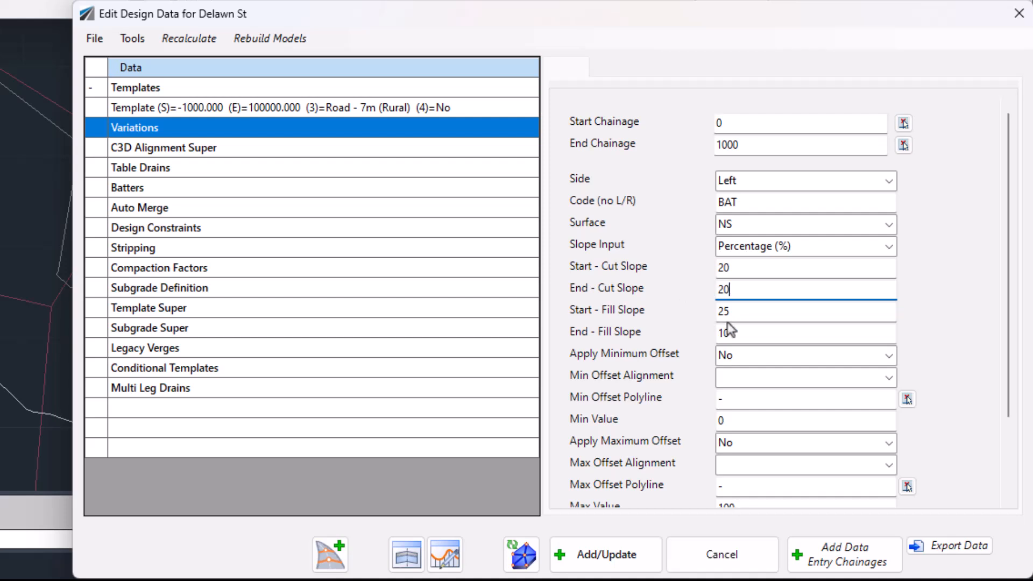
Set the start and end fill slopes to 20 and add the variation to the design data
click(754, 310)
double_click(753, 311)
text(20)
double_click(748, 332)
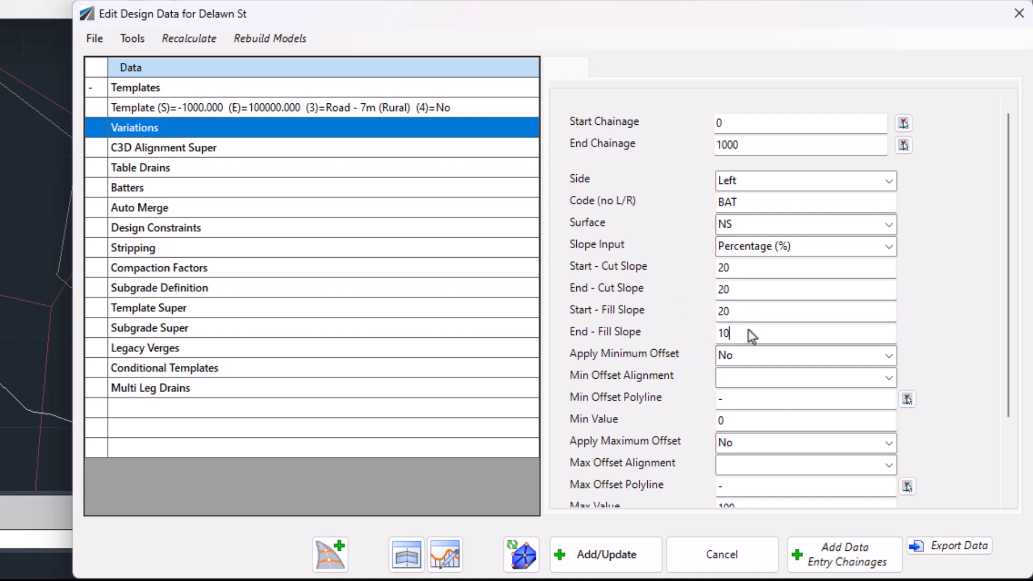
text(20)
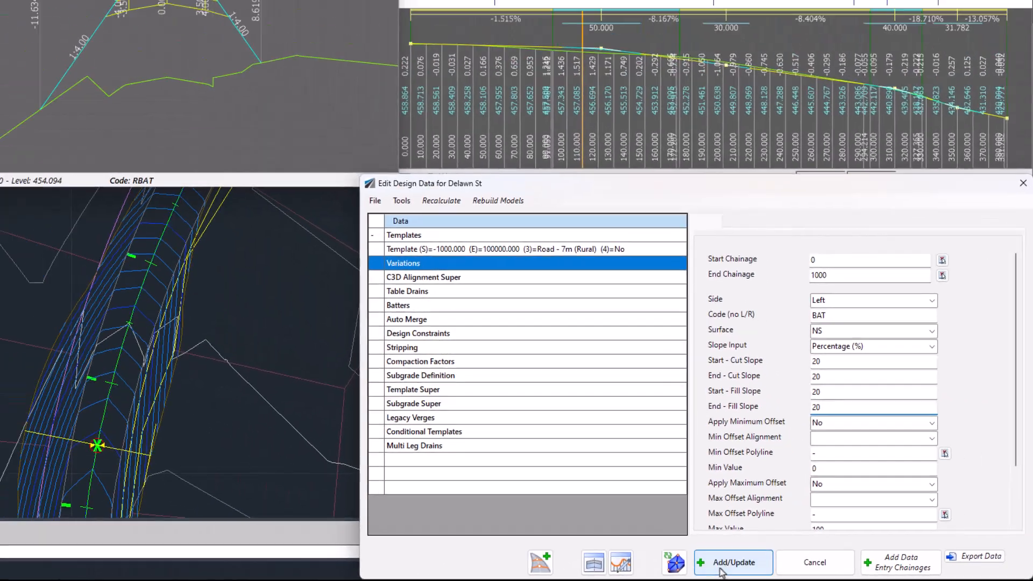
click(722, 569)
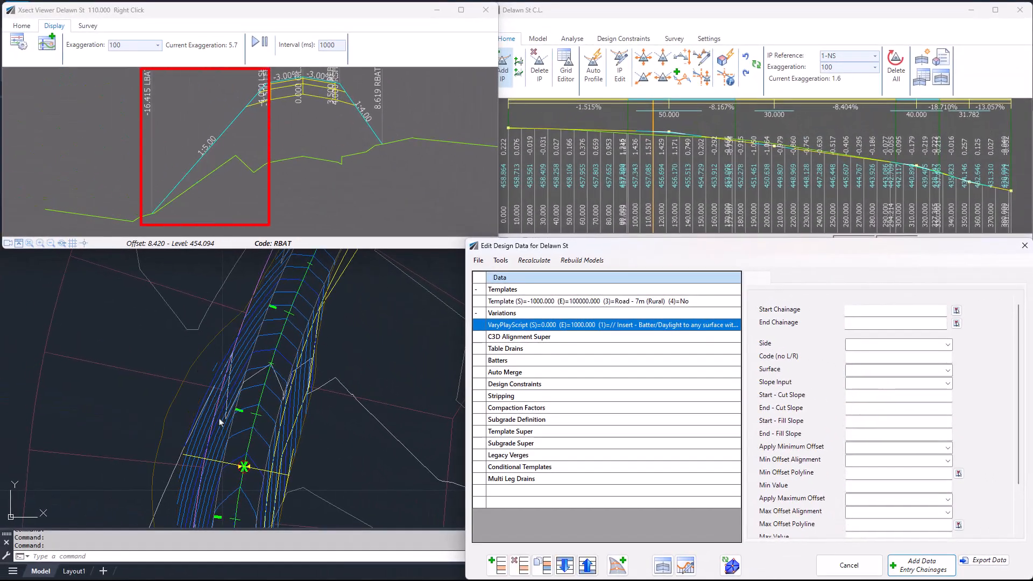
Edit the batter variation to apply a maximum offset of type Yes-From Alignment using the Limit LHS alignment, and update it
click(216, 420)
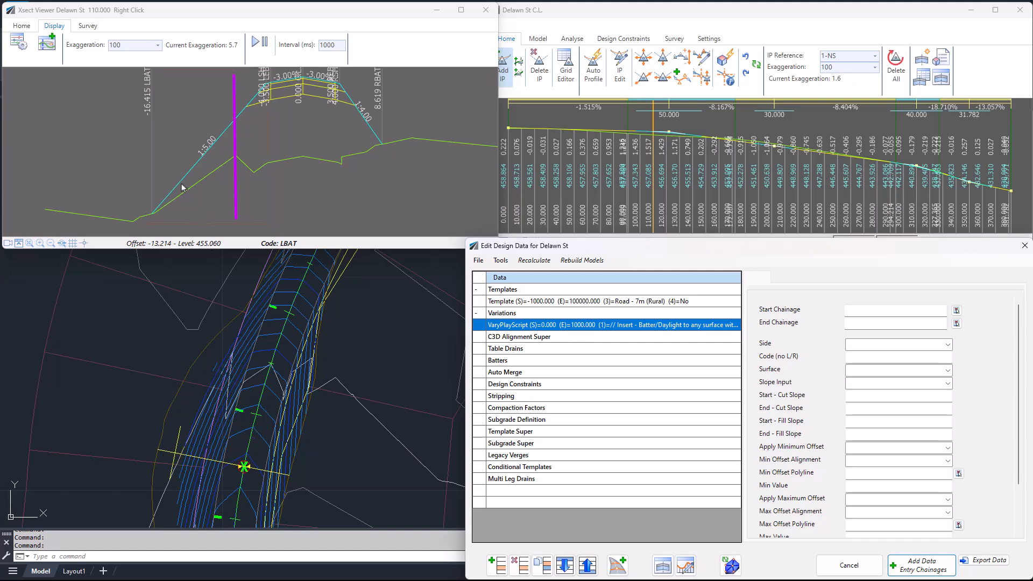
click(587, 326)
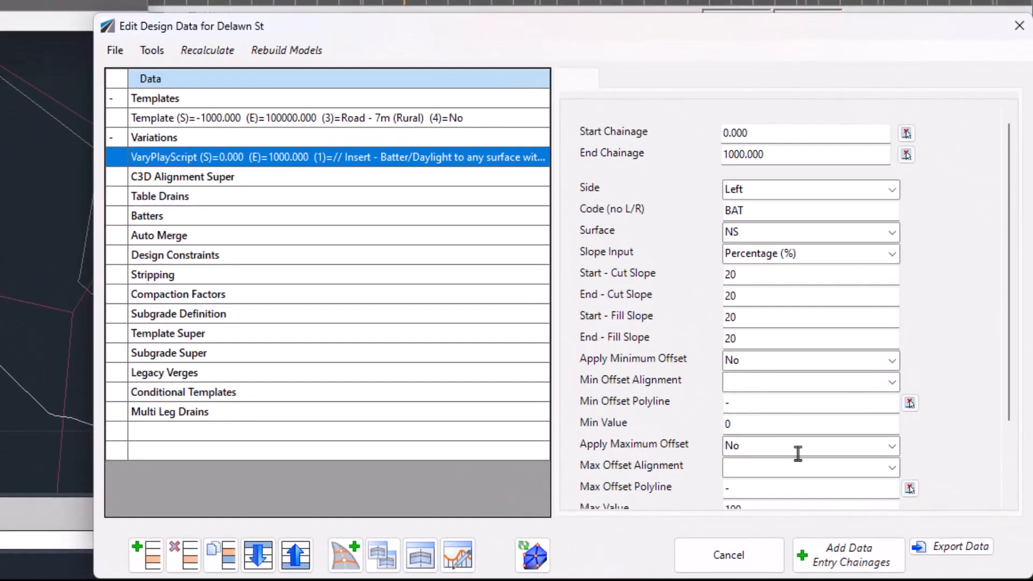
click(893, 446)
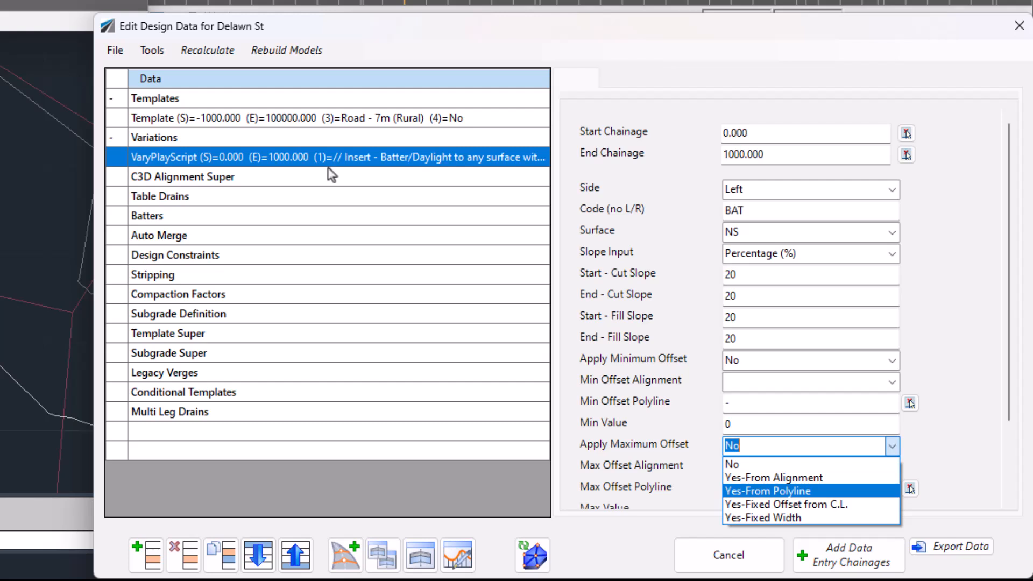
click(789, 477)
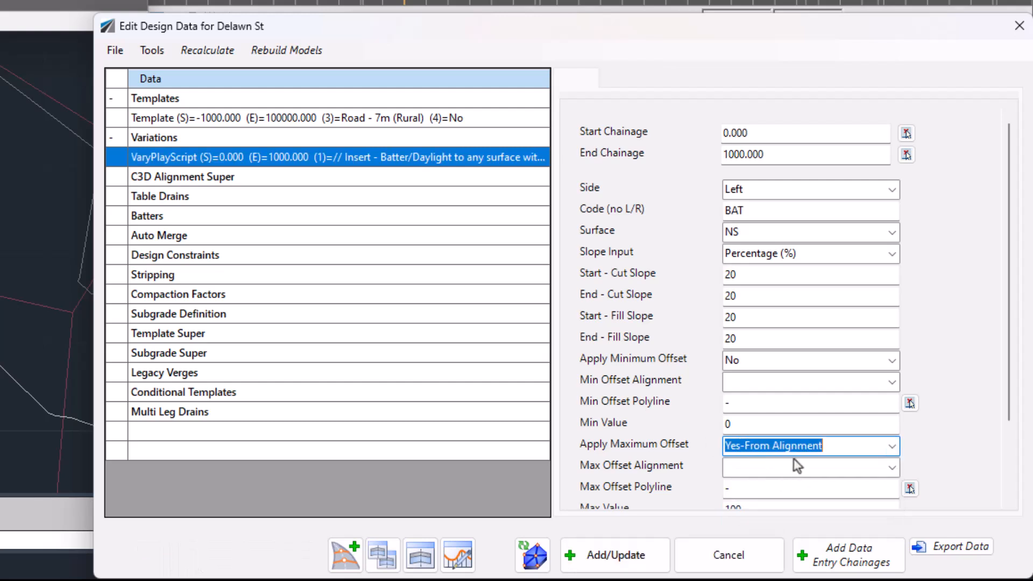
scroll(900, 476, down, 2)
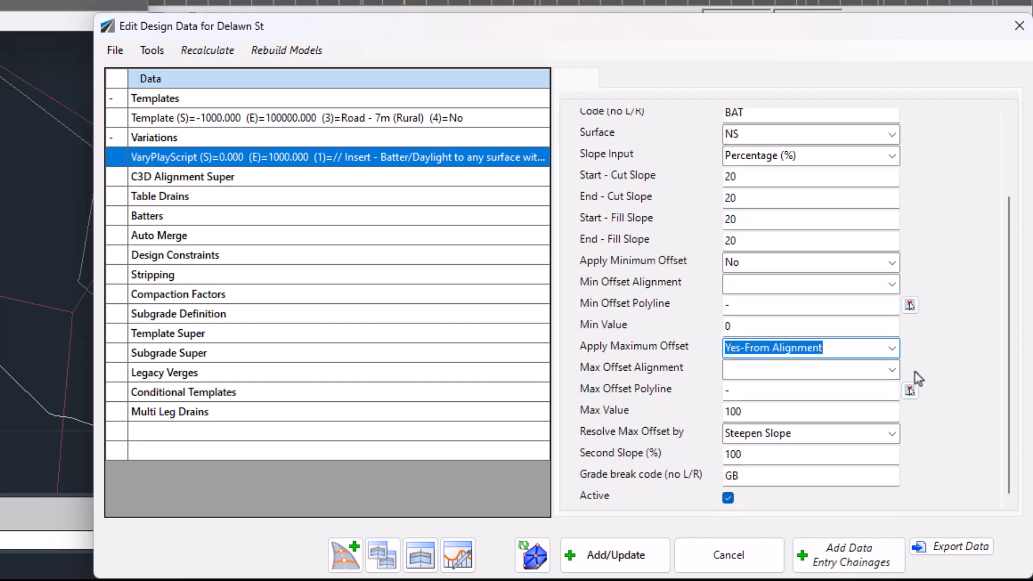
click(892, 370)
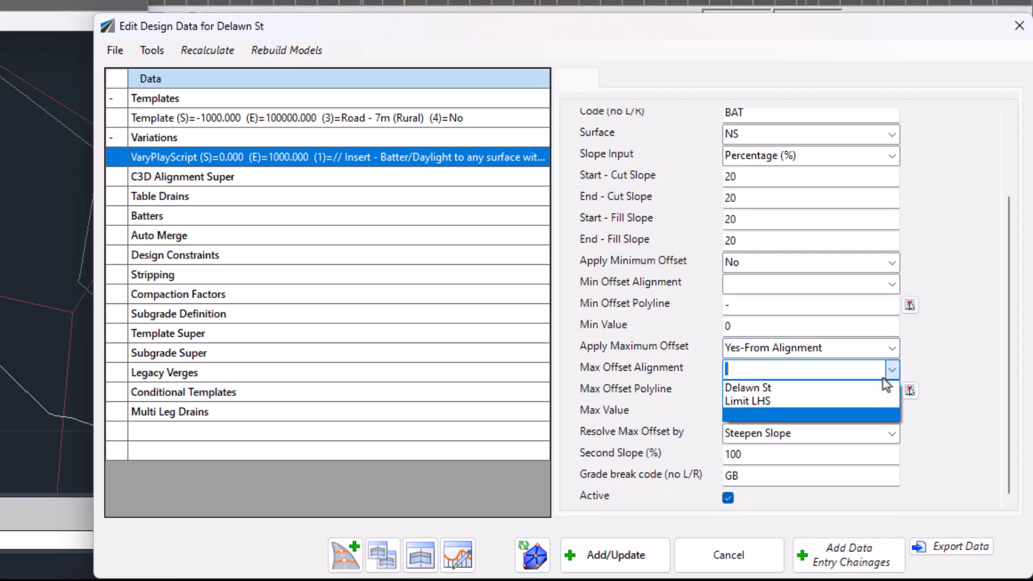
click(759, 402)
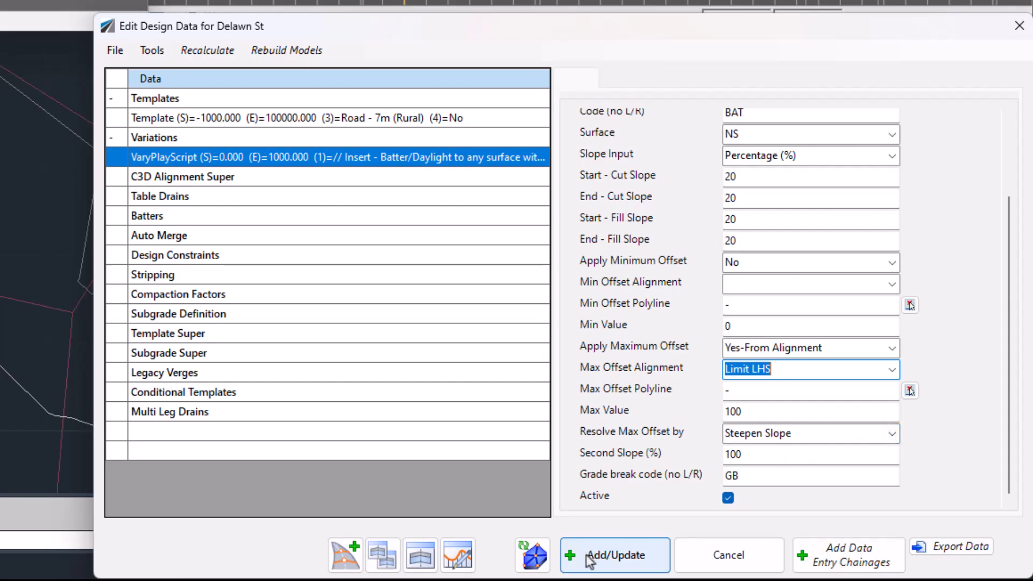
click(610, 560)
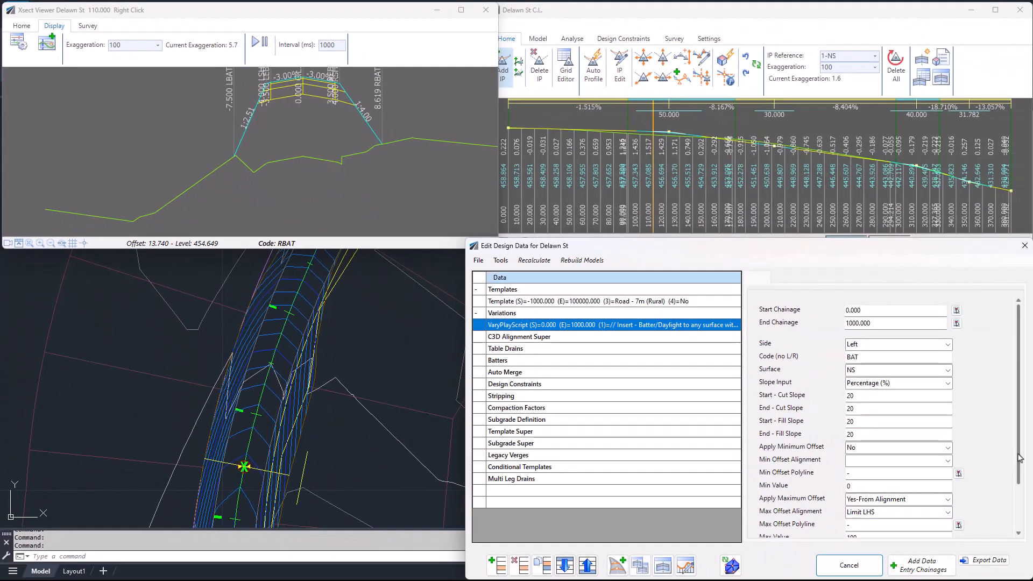
Resolve the batter variation's maximum offset by Vertical wall at end and update it
scroll(1019, 458, down, 3)
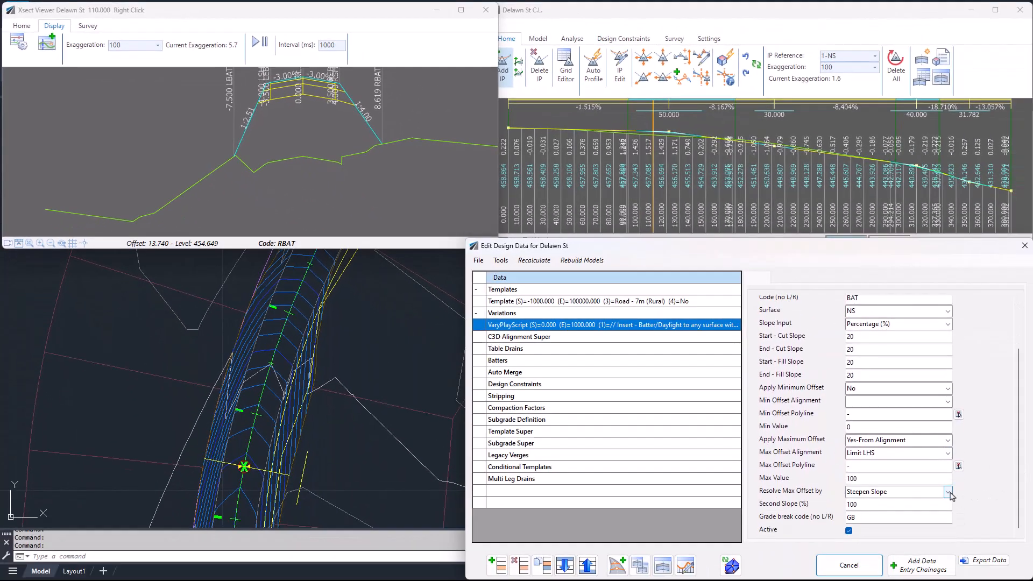
click(948, 492)
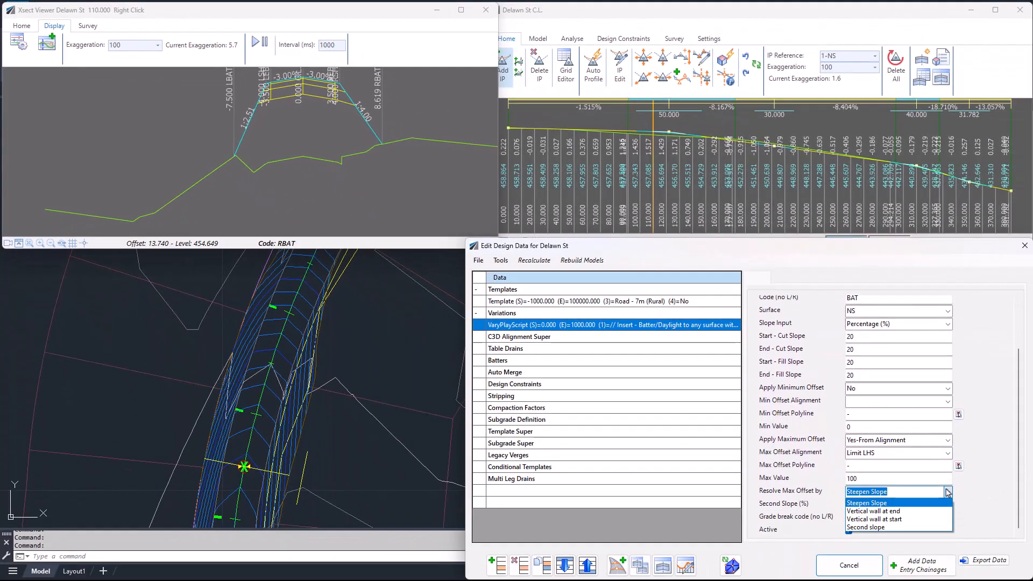
click(874, 512)
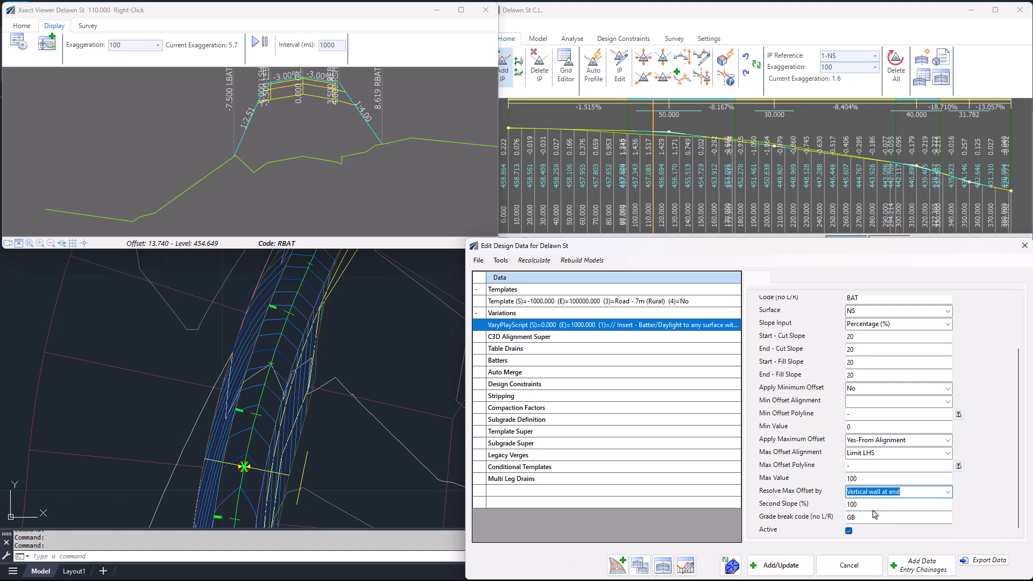
click(770, 566)
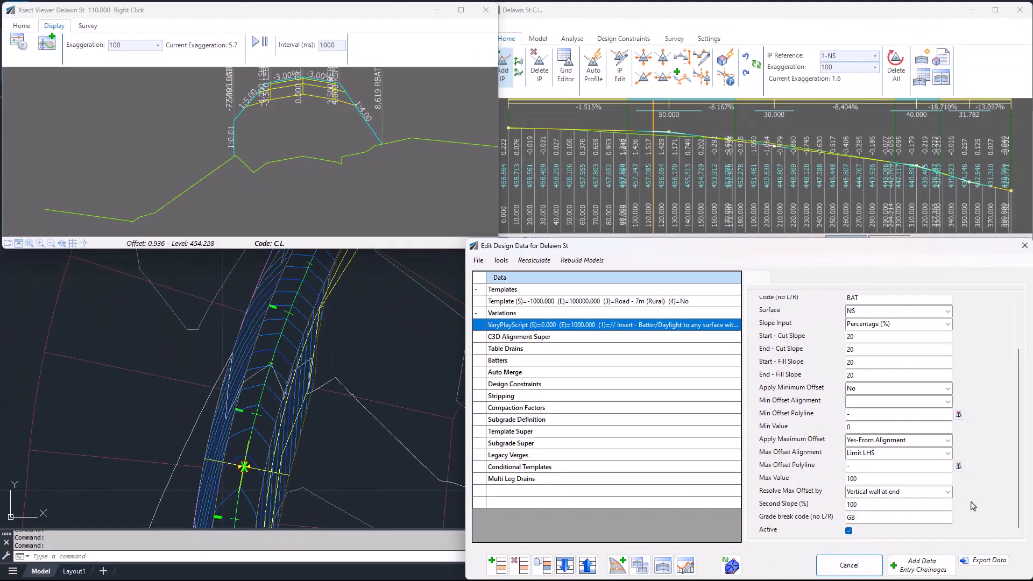
Change the maximum offset resolution to Vertical wall at start and update the variation
click(948, 492)
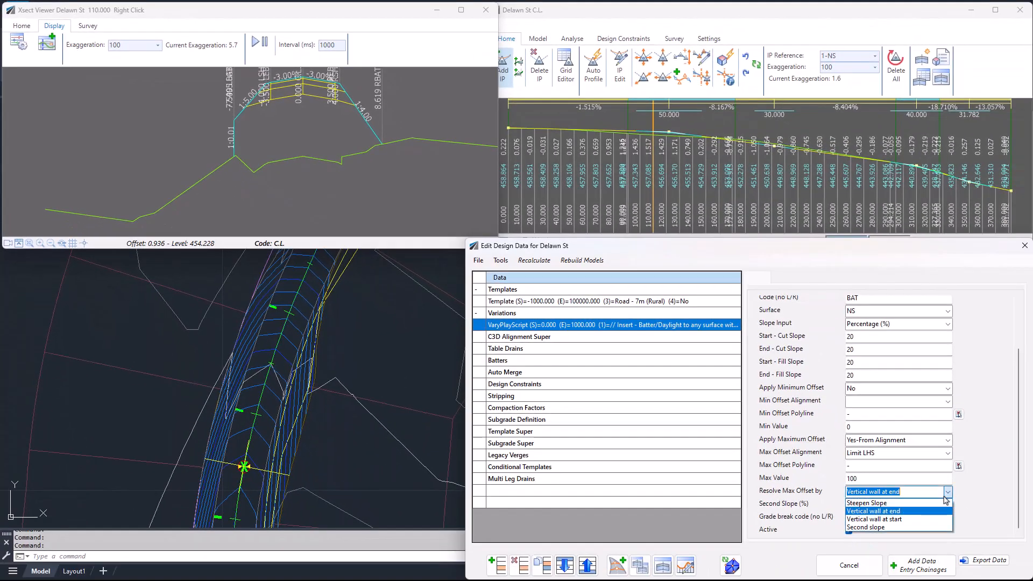
click(889, 521)
click(796, 560)
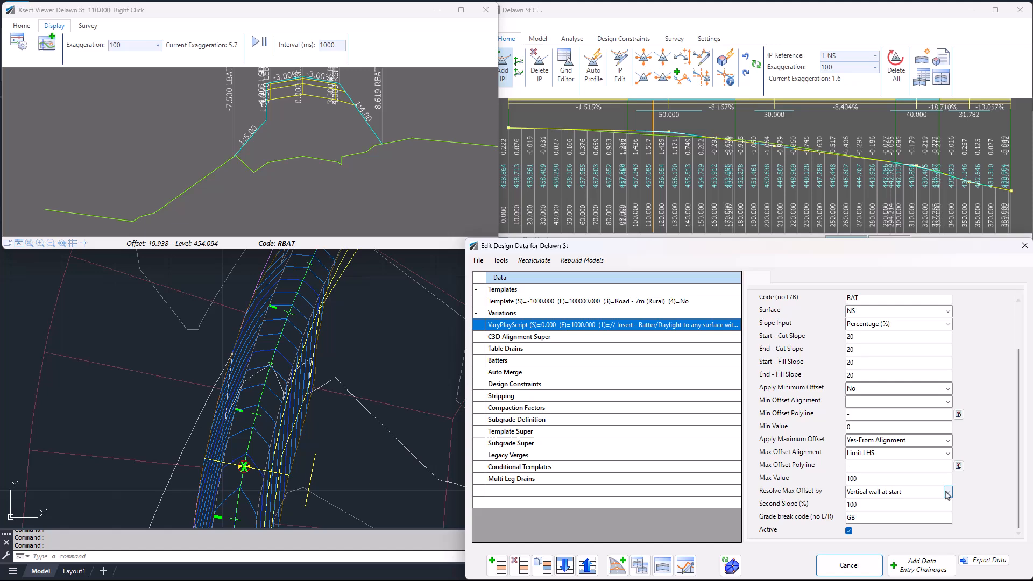
Resolve the maximum offset by Second slope, keep the second slope at 100%, and update the variation
click(936, 493)
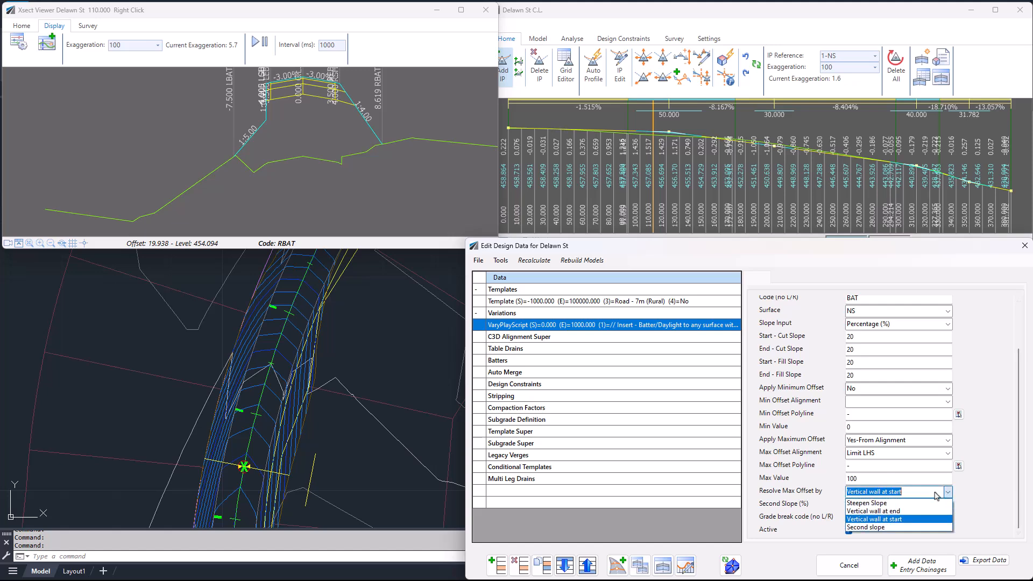
click(877, 528)
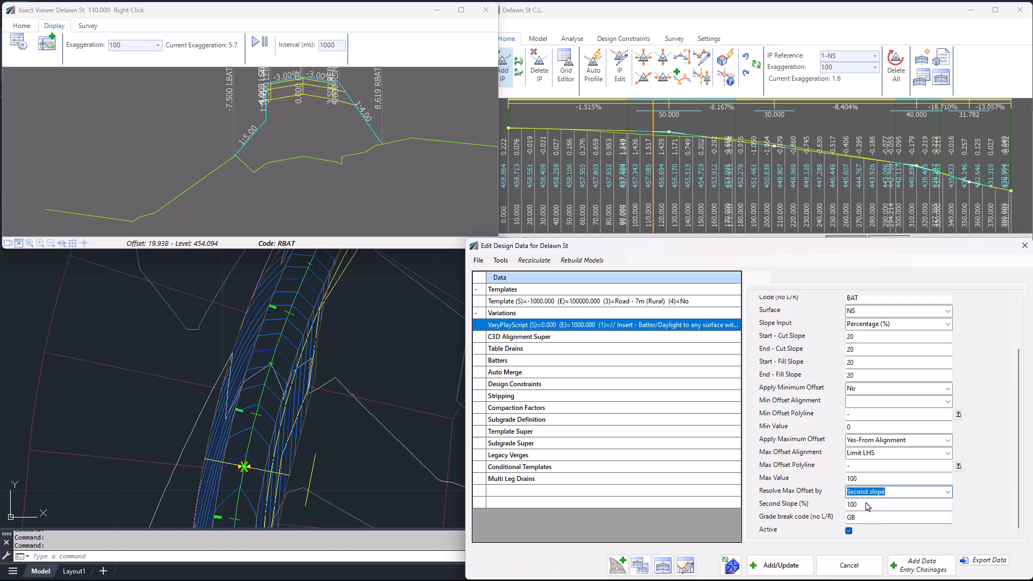
click(864, 508)
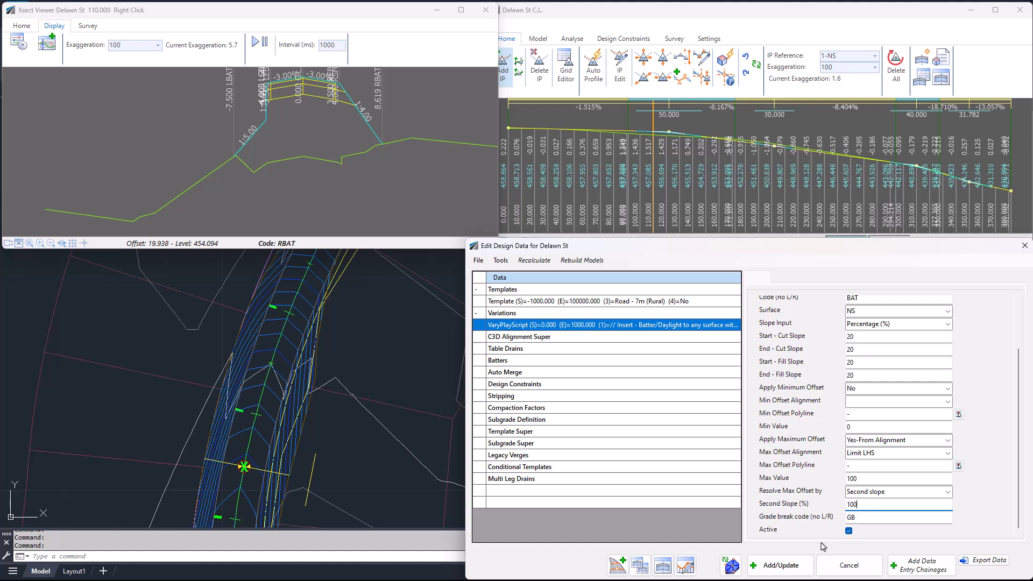
click(770, 566)
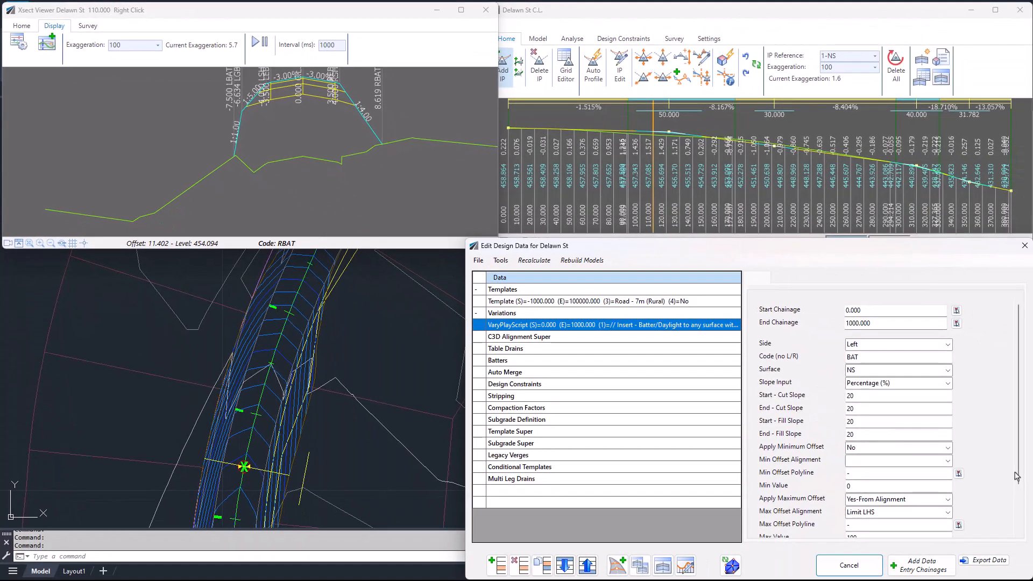
Change the maximum offset type to Yes-Fixed Offset from C.L. with a max value of 10, and update the variation
scroll(1017, 476, down, 3)
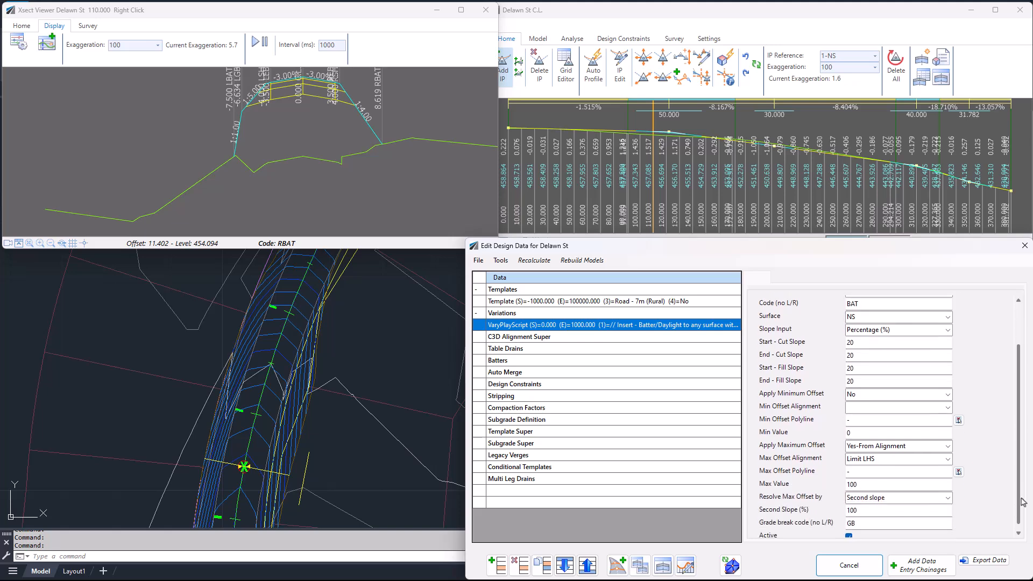
click(948, 446)
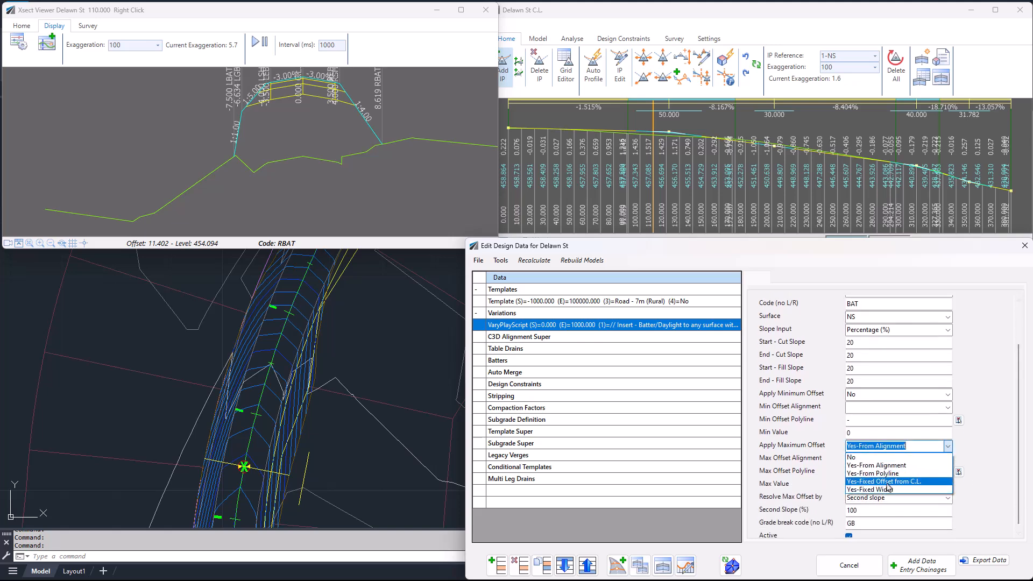
click(884, 482)
double_click(868, 486)
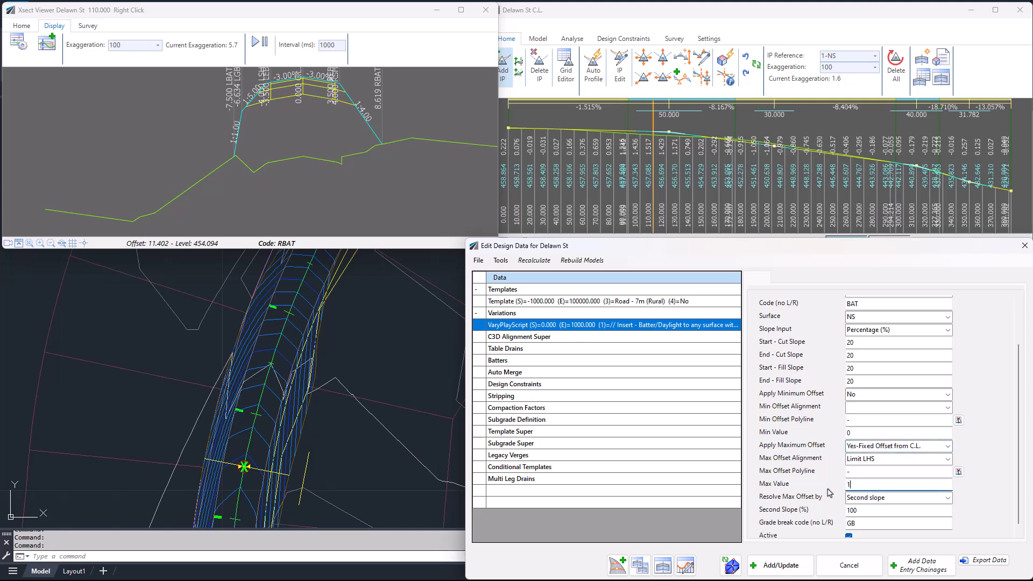
click(775, 566)
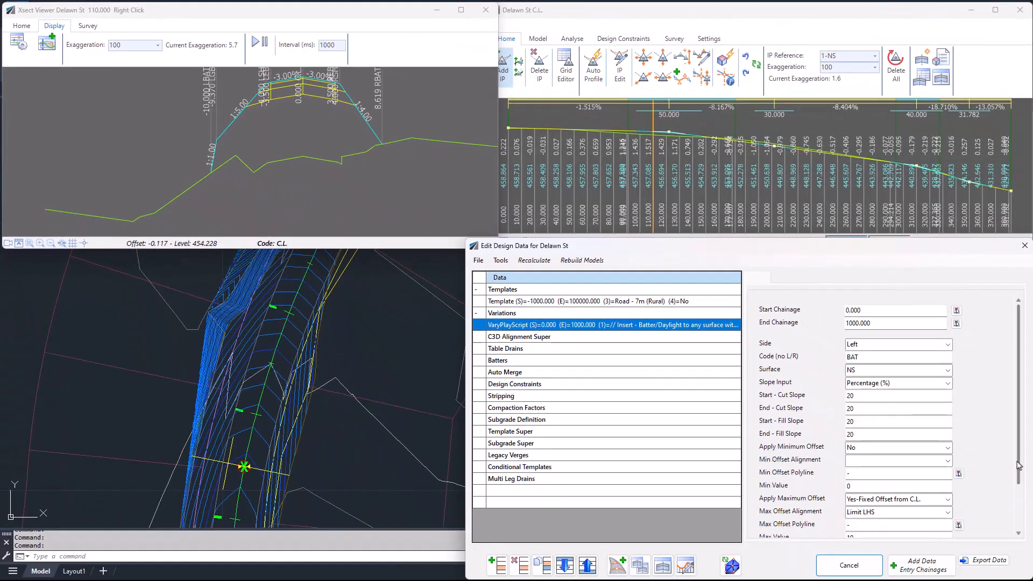
Switch the batter variation's side to Right and set its maximum offset application to No
mouse_move(1018, 465)
mouse_down()
mouse_move(1028, 519)
mouse_move(1024, 464)
mouse_up()
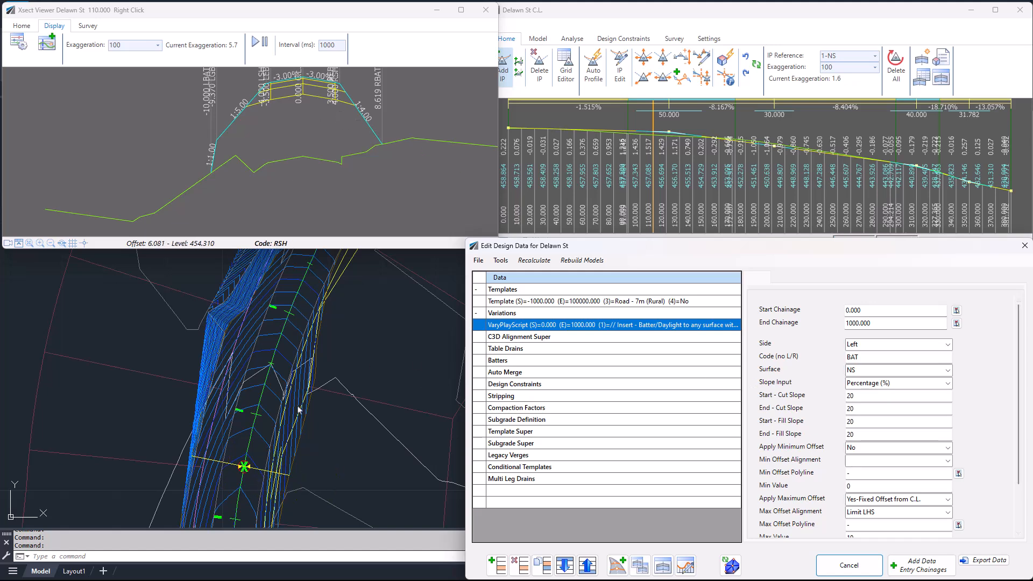
click(948, 345)
click(886, 365)
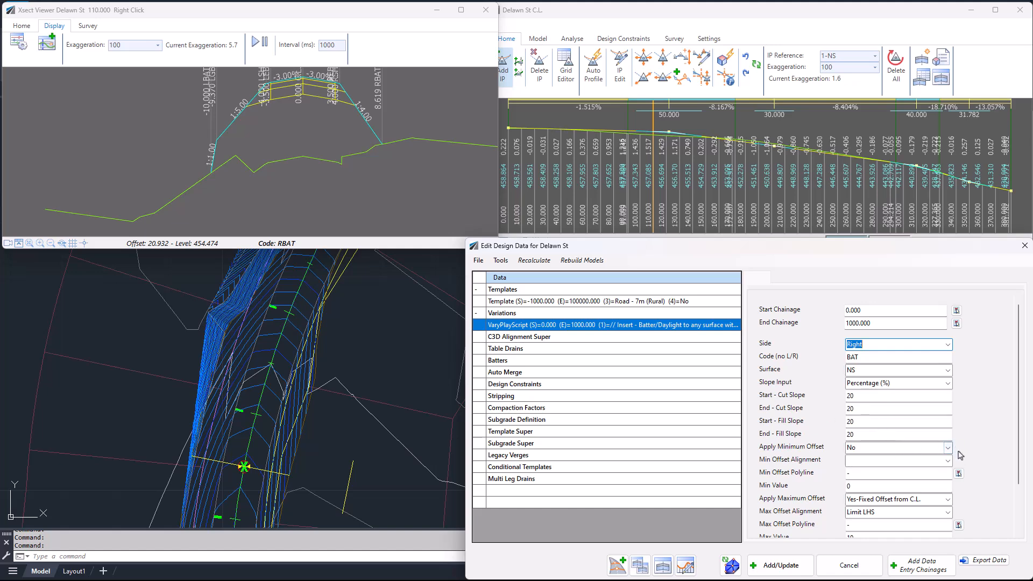
click(948, 500)
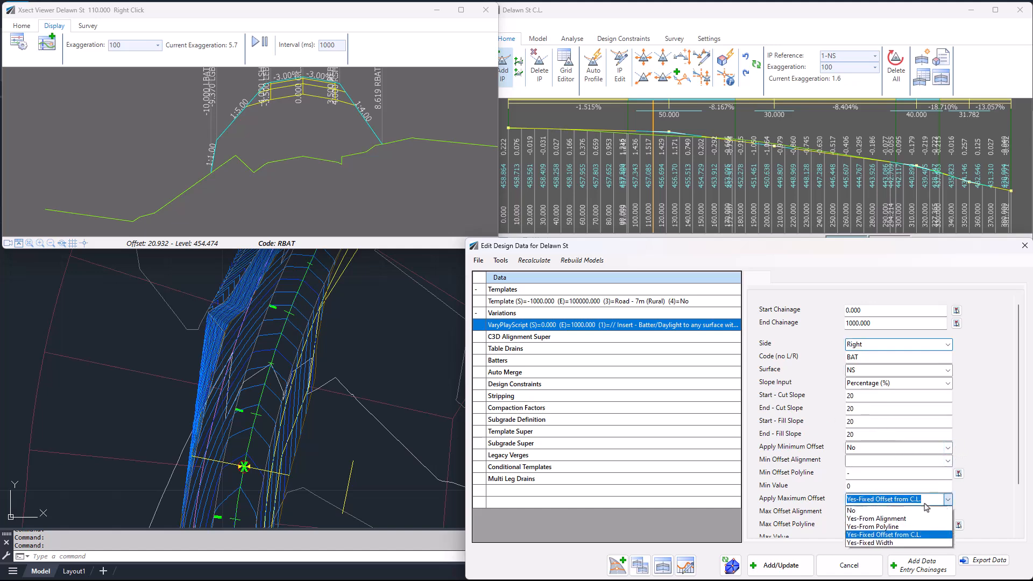
click(871, 511)
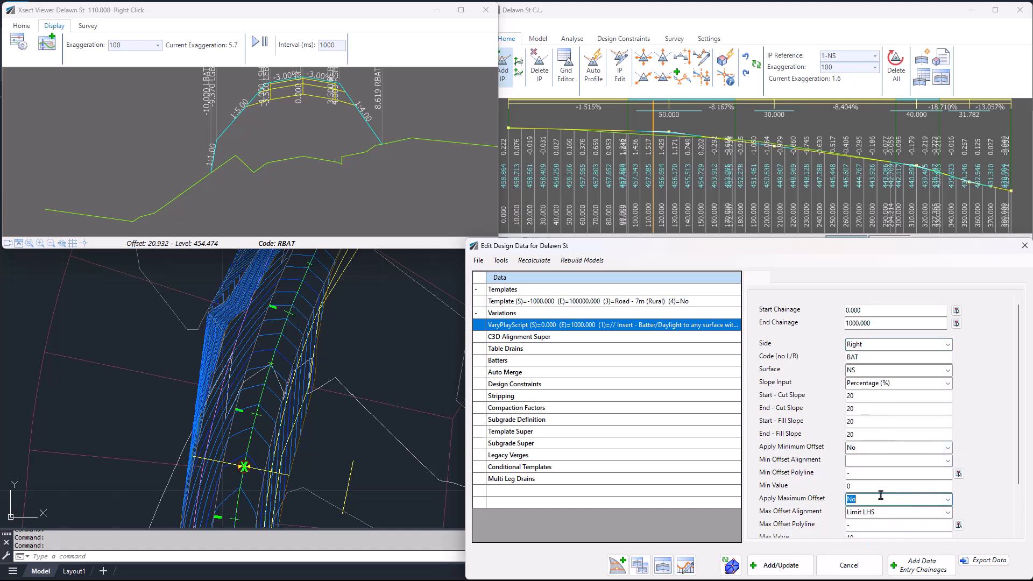
Set the minimum offset to Yes-From Polyline, pick the polyline along the road's right side, and update the variation
click(948, 448)
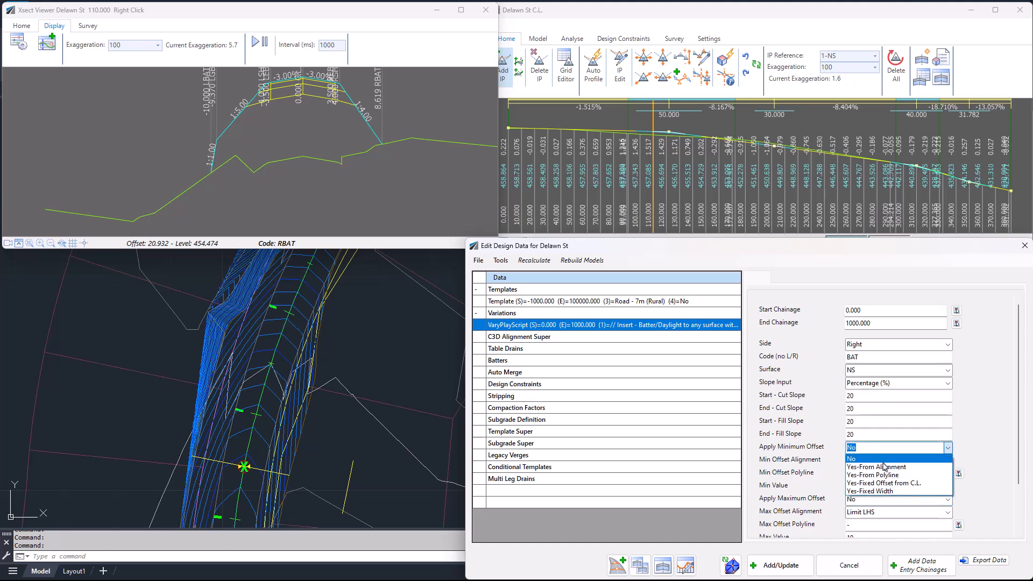
click(882, 475)
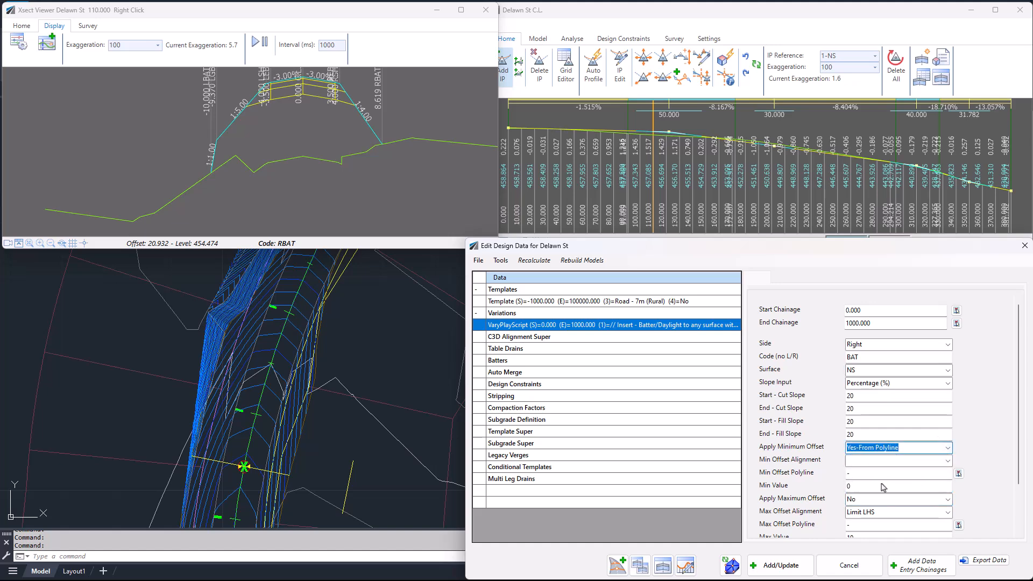
click(958, 473)
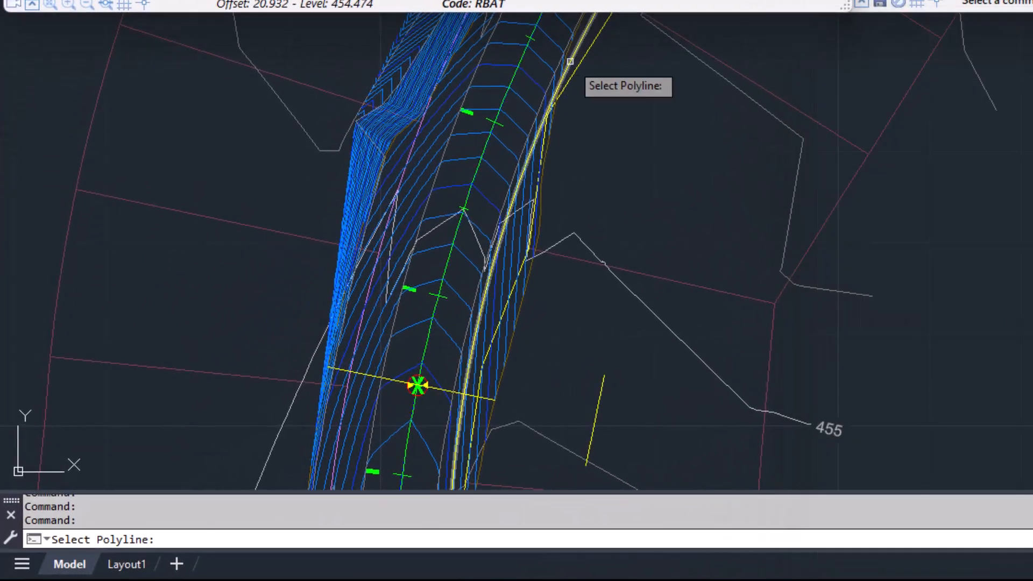
click(567, 77)
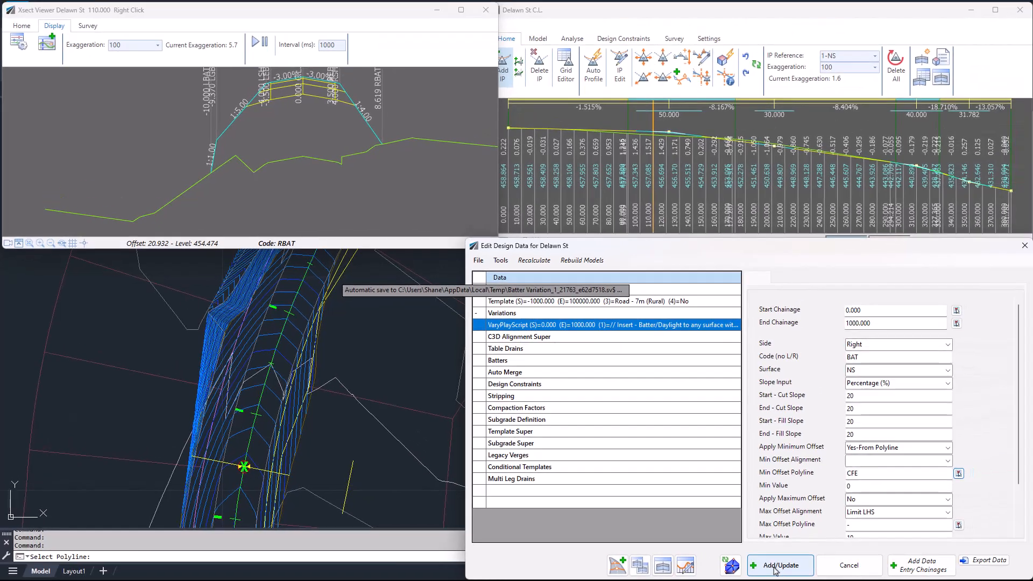
click(775, 566)
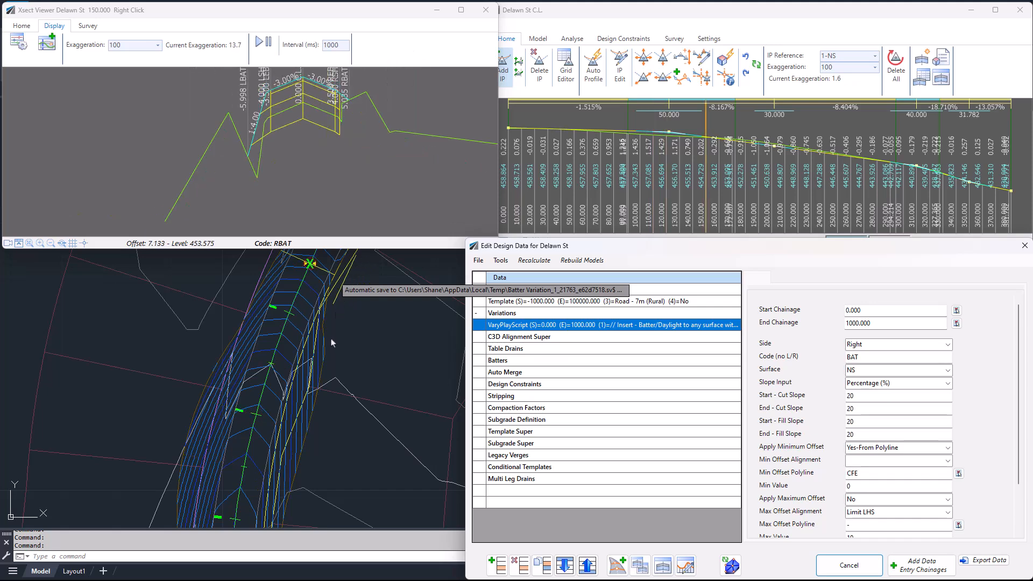
Examine the right batter's minimum offset and slope at chainage 150 in the plan and cross section, and review the variation's remaining settings
middle_drag(339, 294, 329, 368)
scroll(333, 328, up, 6)
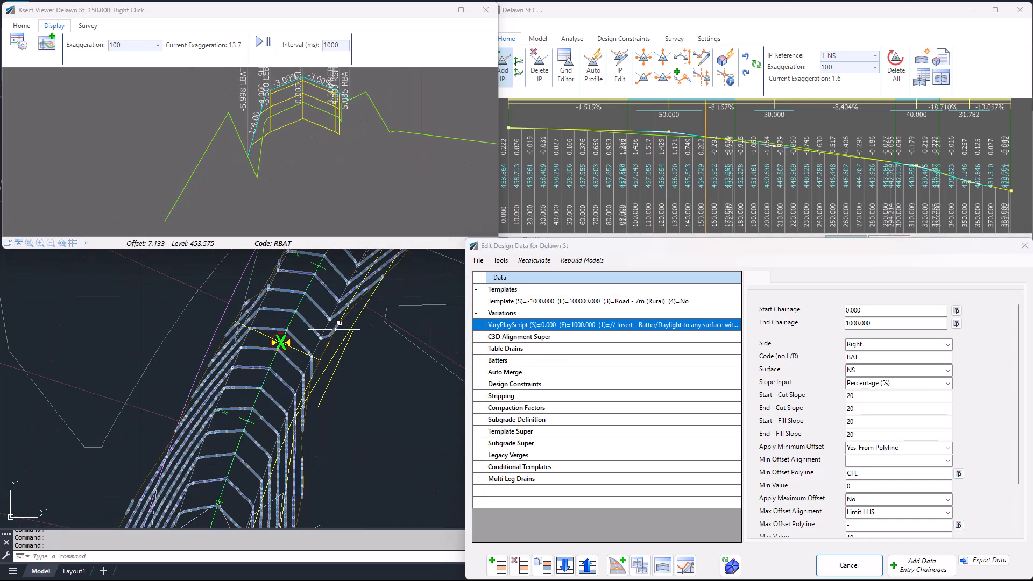
scroll(362, 105, up, 4)
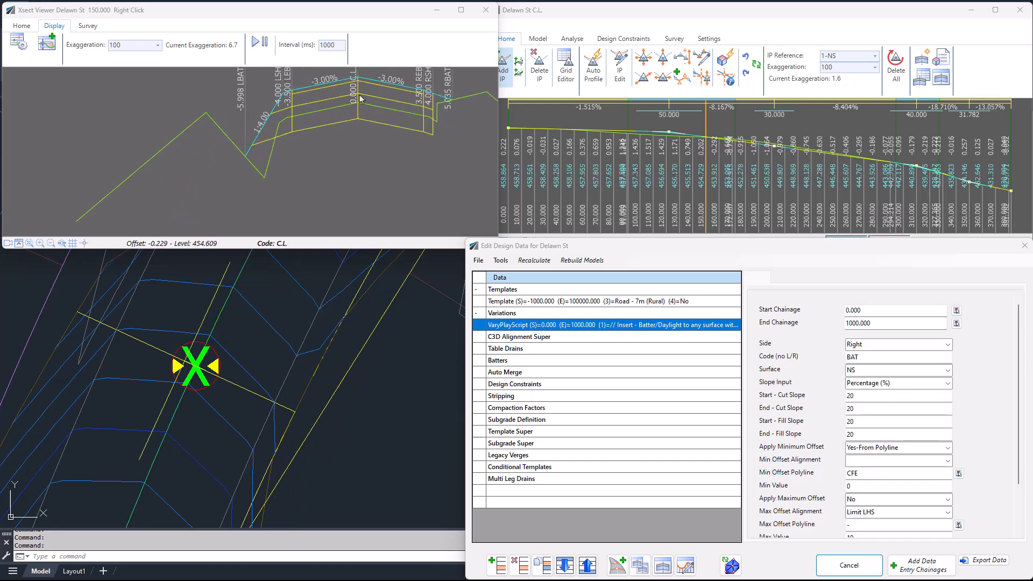
scroll(360, 113, up, 3)
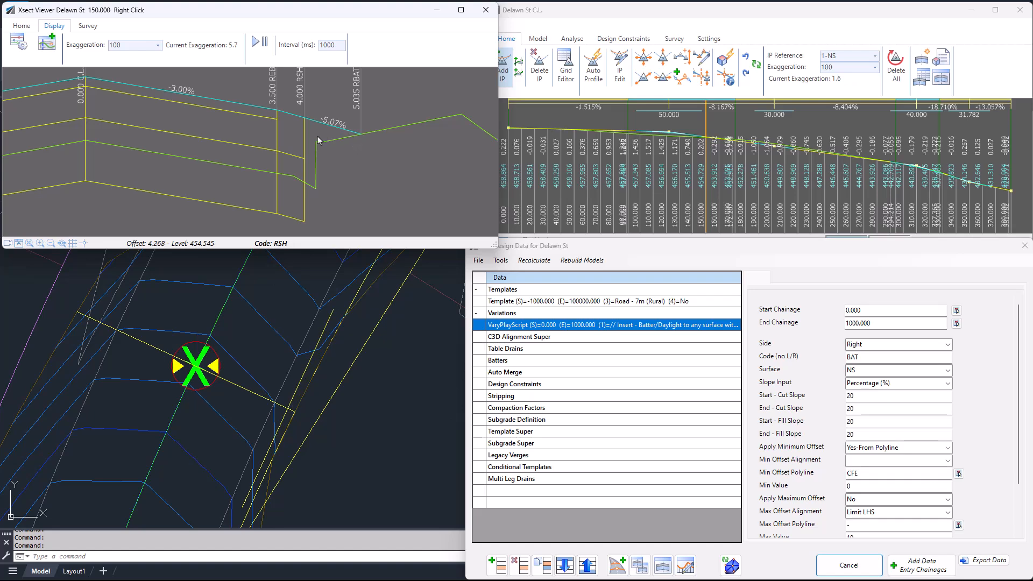
scroll(317, 138, down, 3)
scroll(242, 152, down, 1)
middle_drag(219, 157, 266, 153)
scroll(267, 156, up, 2)
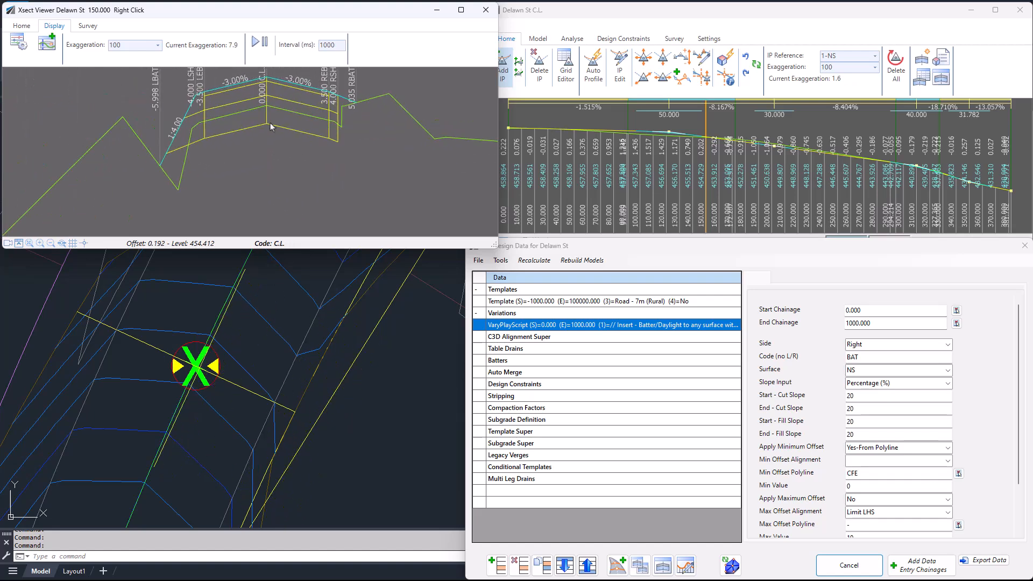
scroll(373, 391, down, 7)
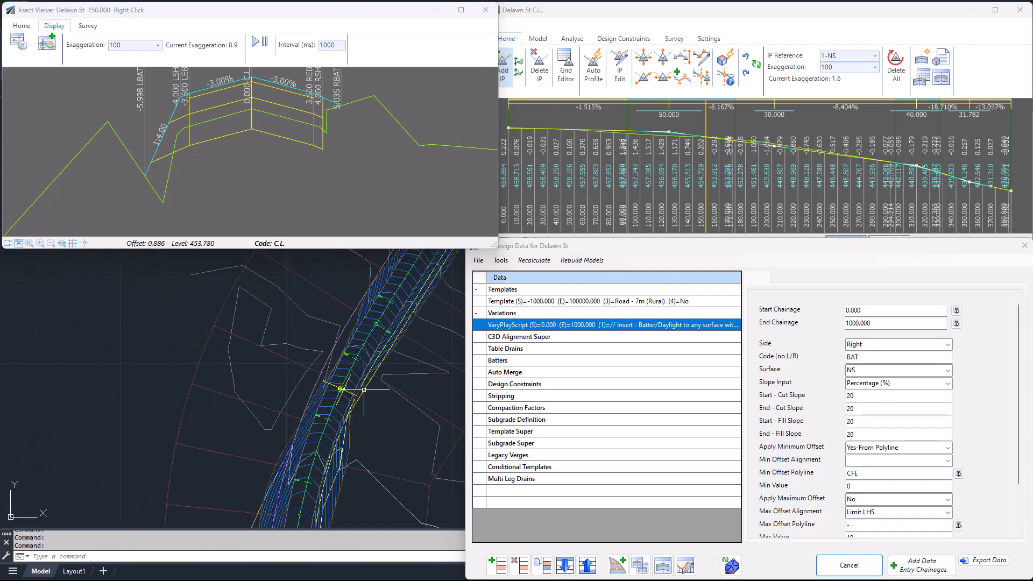
mouse_move(394, 397)
middle_down()
mouse_move(309, 394)
mouse_move(286, 380)
mouse_move(266, 335)
middle_up()
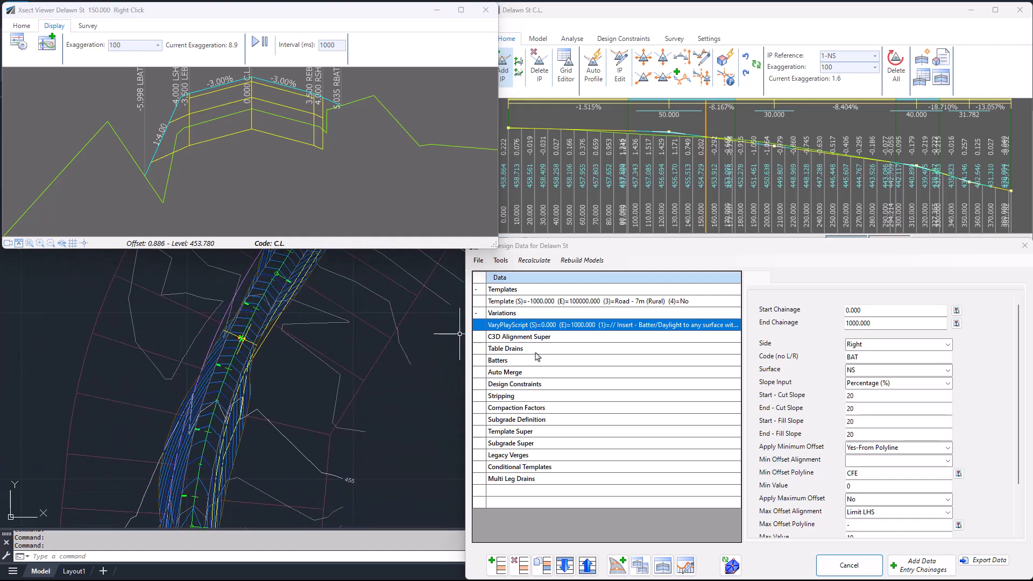
scroll(1019, 398, down, 3)
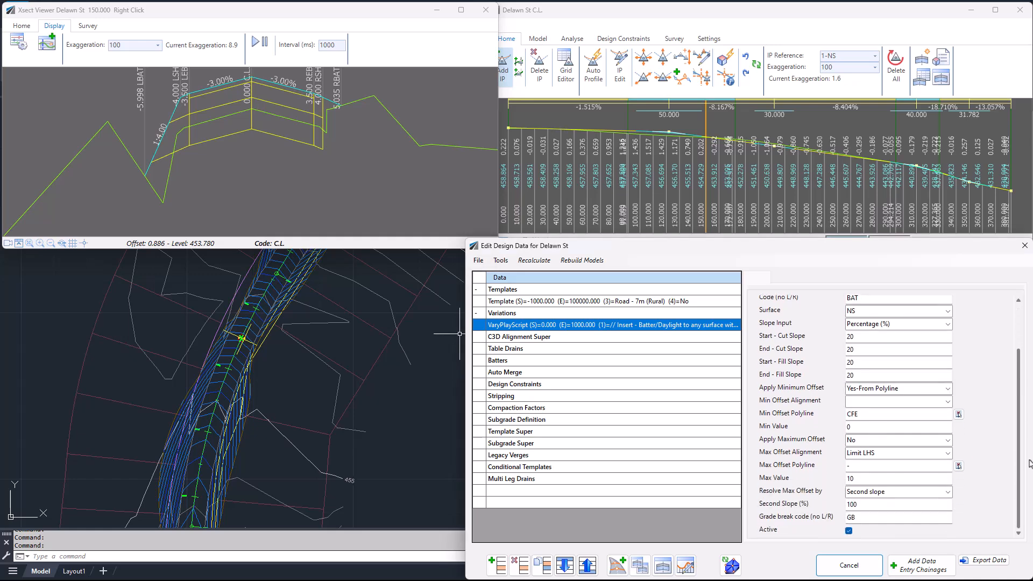